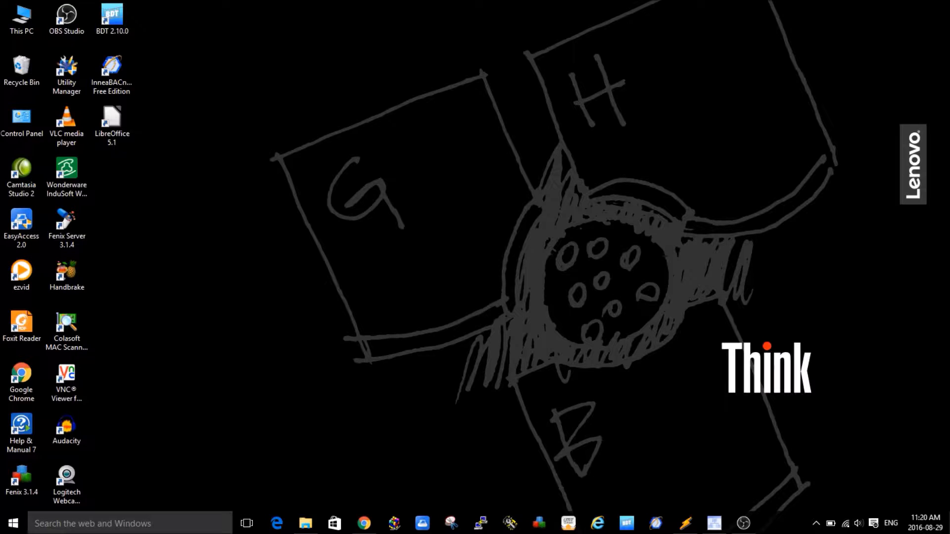
Open Network Integrator, connect to the SCC-410 Exp Example network and show the devices in Subsystem 1
click(686, 523)
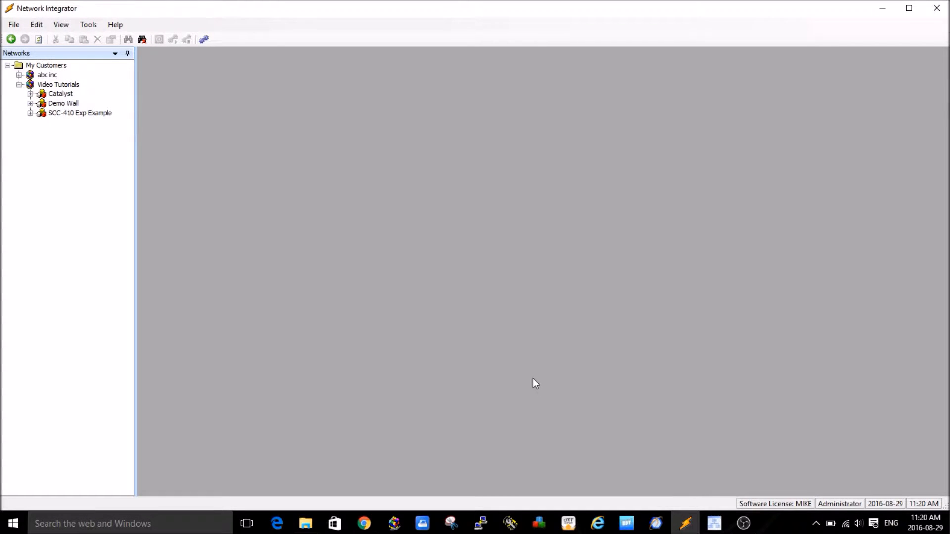
double_click(82, 114)
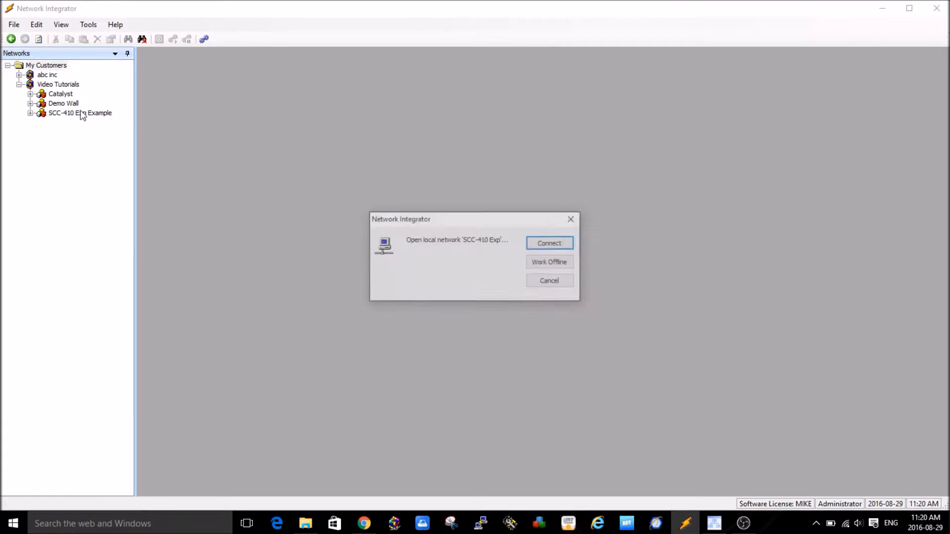
click(550, 248)
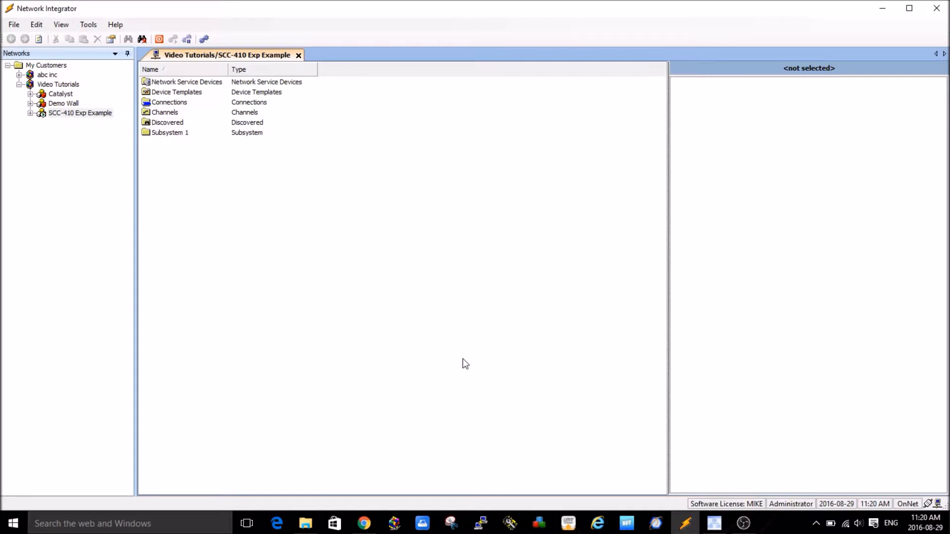
click(169, 132)
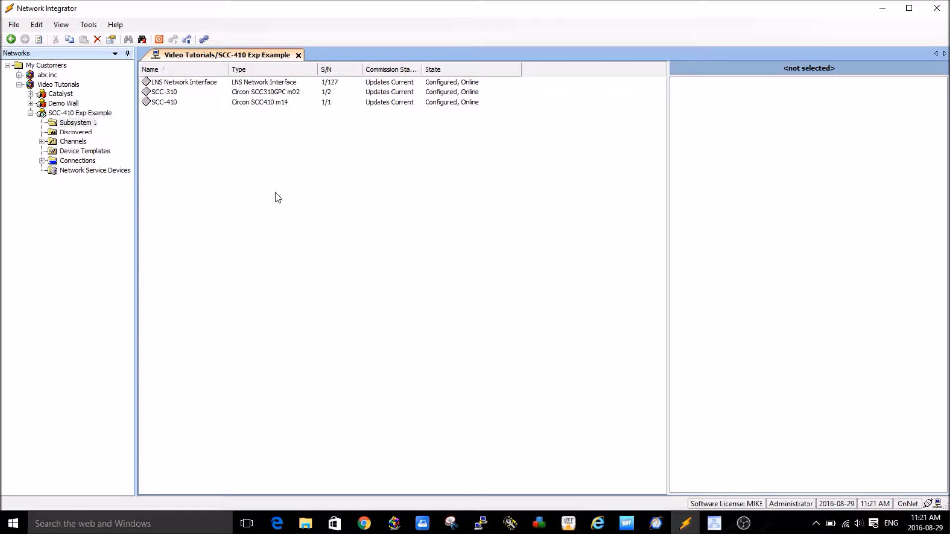
Review the Onboard IO and Expansion IO And Status pages of the SCC-410 program, and close the program editor
right_click(168, 103)
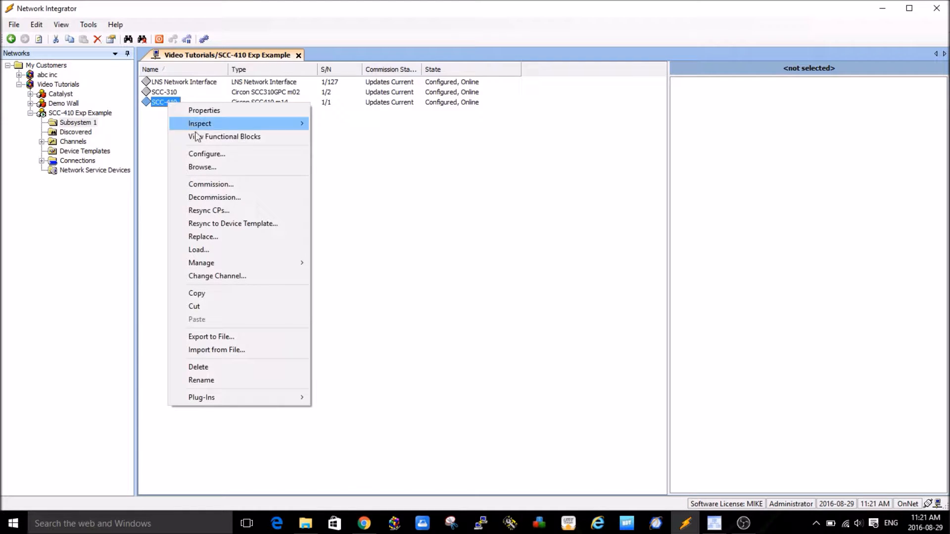
click(208, 153)
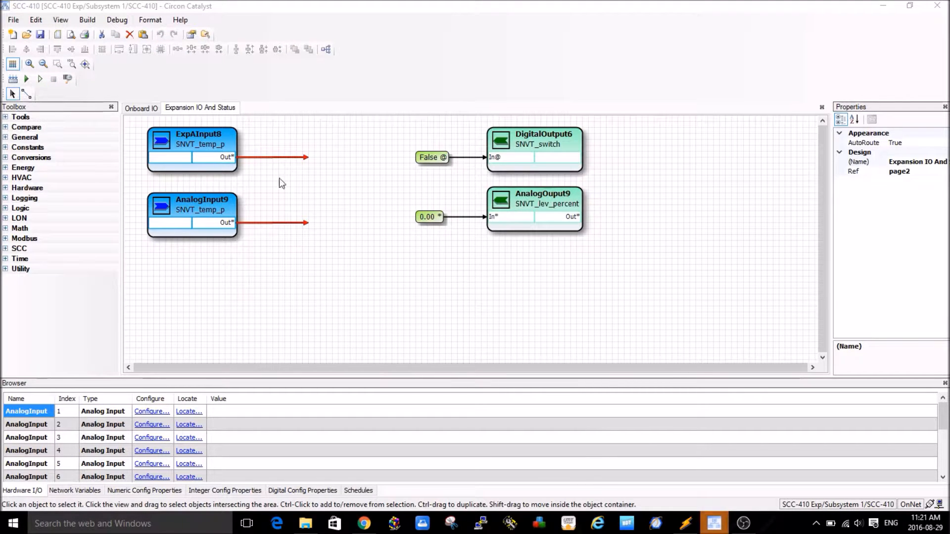
click(142, 111)
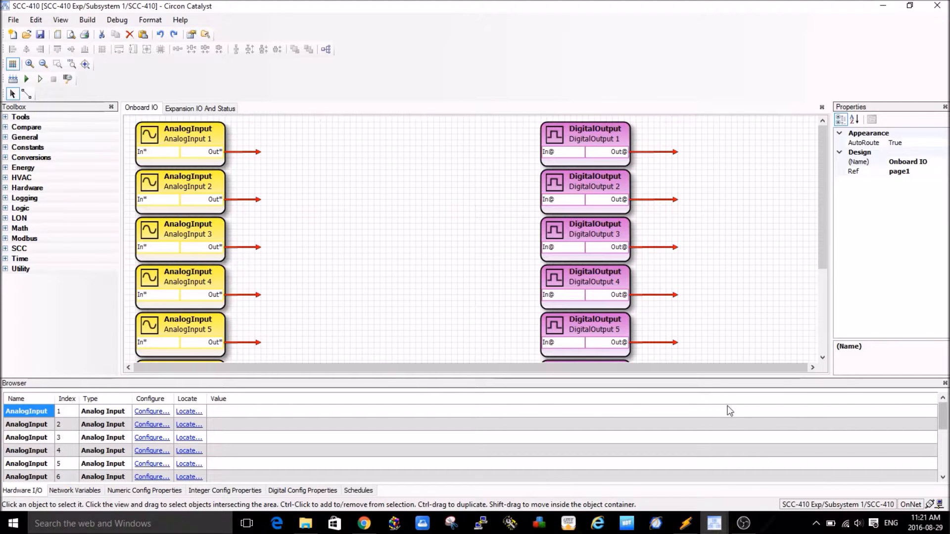
click(945, 383)
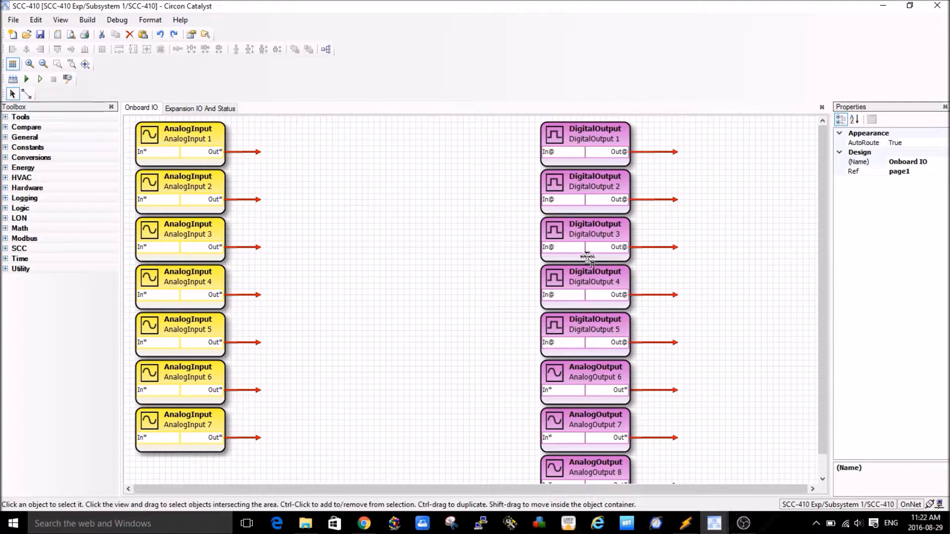
click(186, 111)
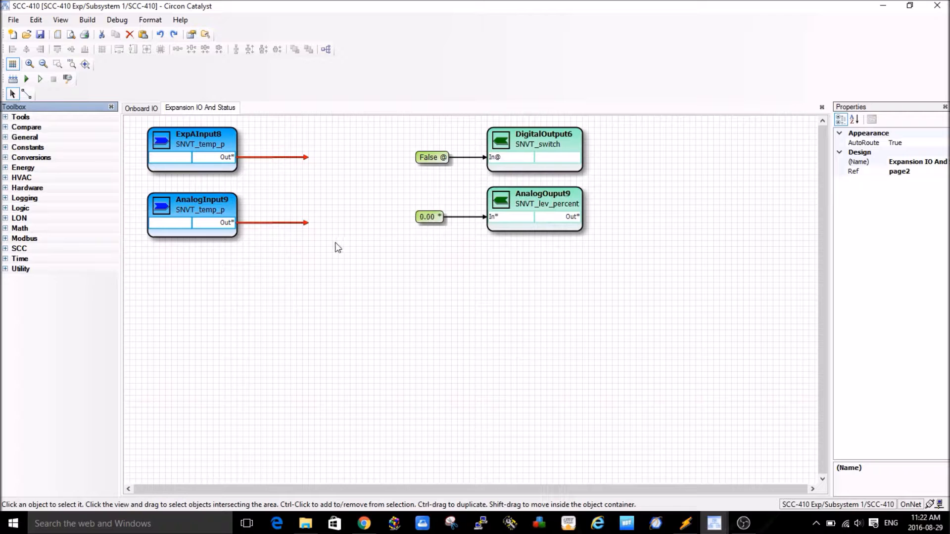
click(938, 6)
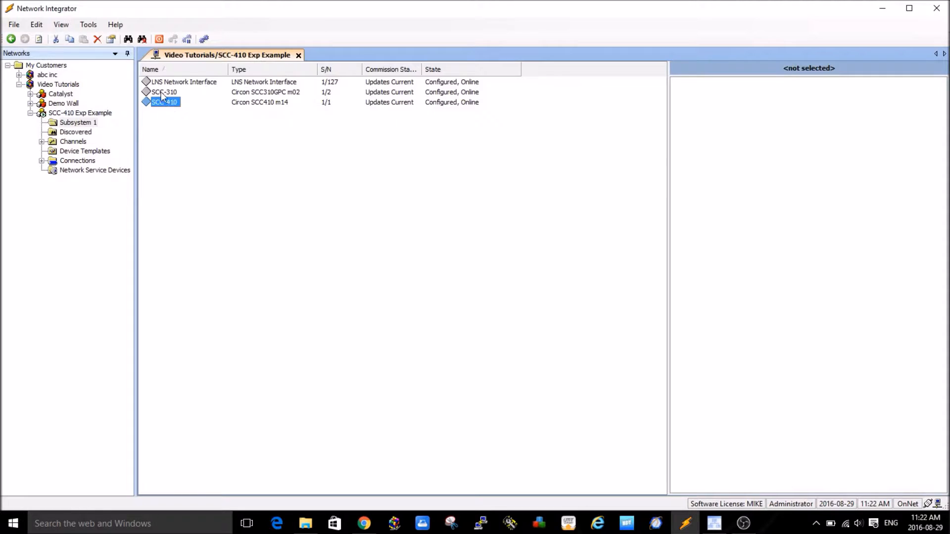
List the functional blocks of the SCC-310 and browse its network variables
drag(163, 96, 767, 173)
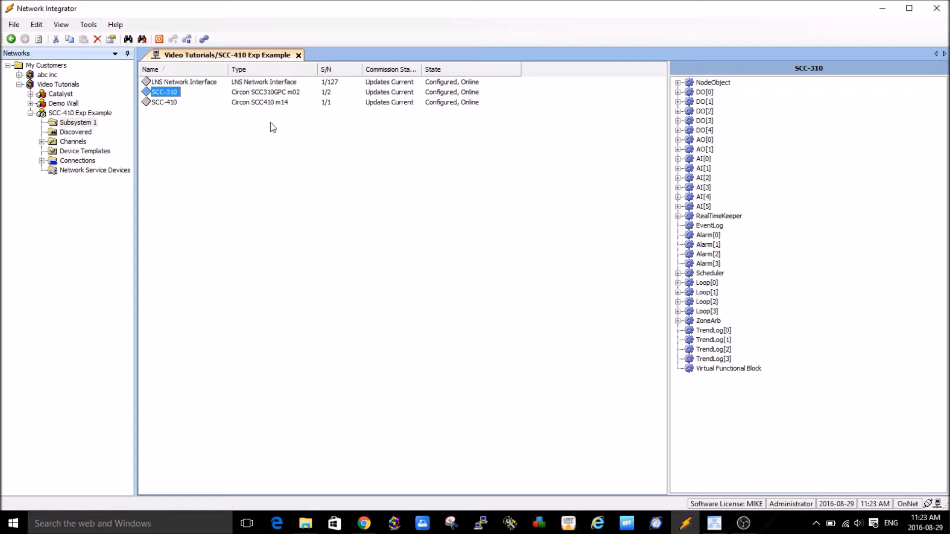
right_click(164, 94)
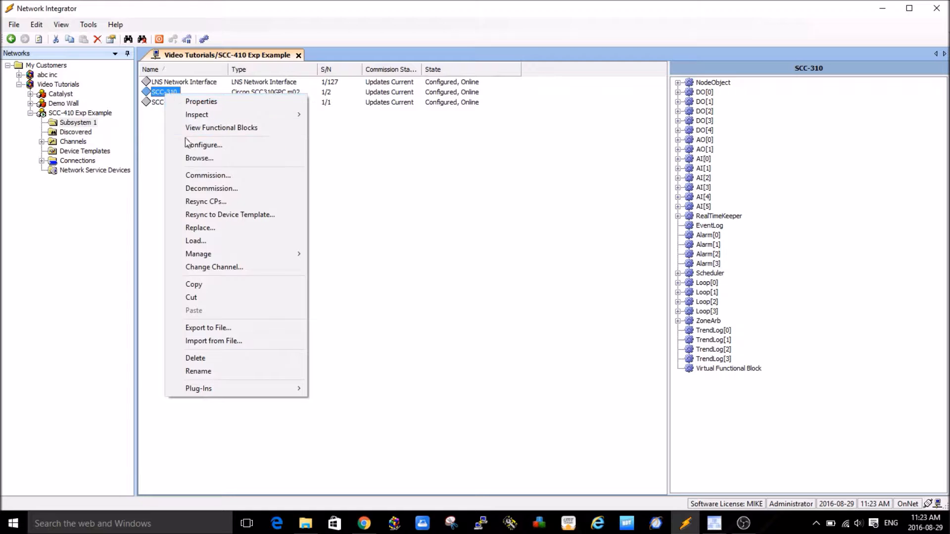
click(198, 158)
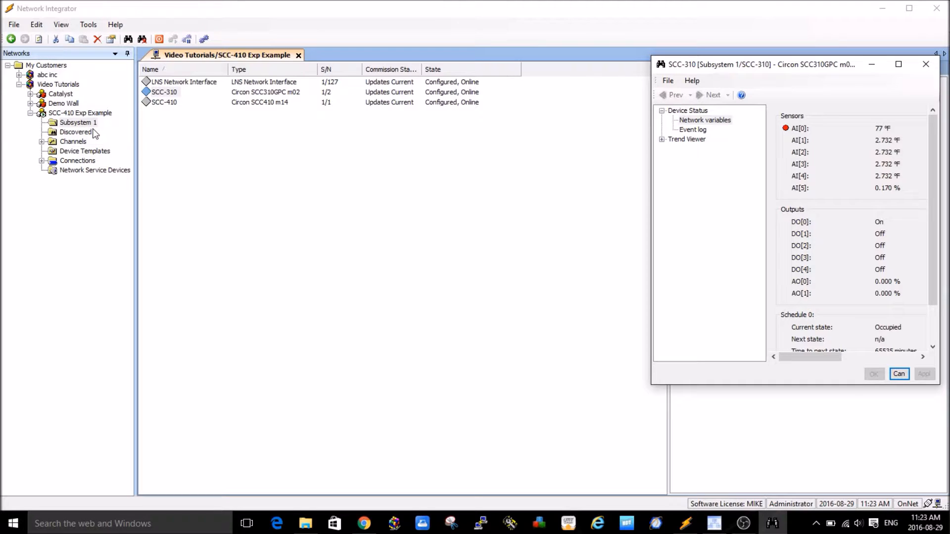
Reopen the SCC-410 program for configuration without the Browser pane and start debugging it
right_click(165, 103)
click(200, 153)
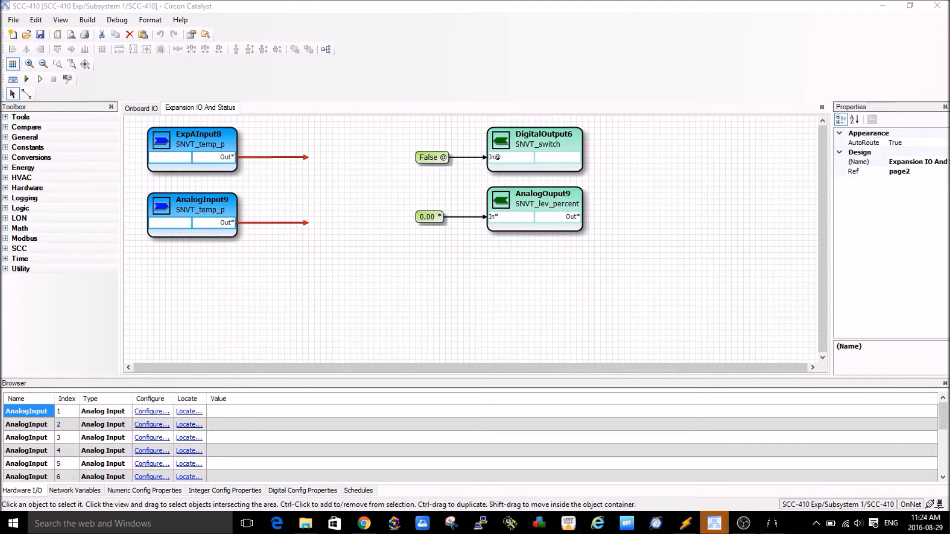
click(944, 383)
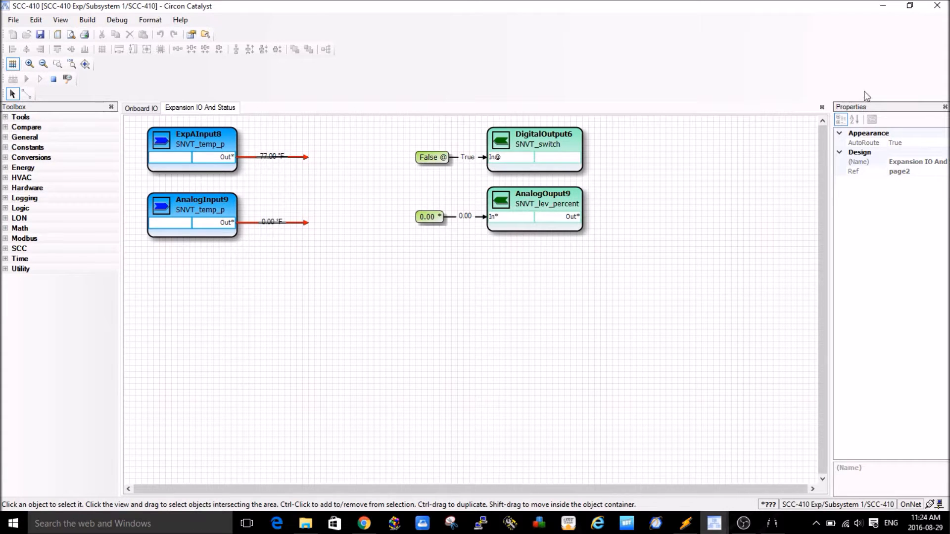
Arrange the SCC-410 program editor, without its Properties pane, side by side with the SCC-310 network variables window
click(911, 8)
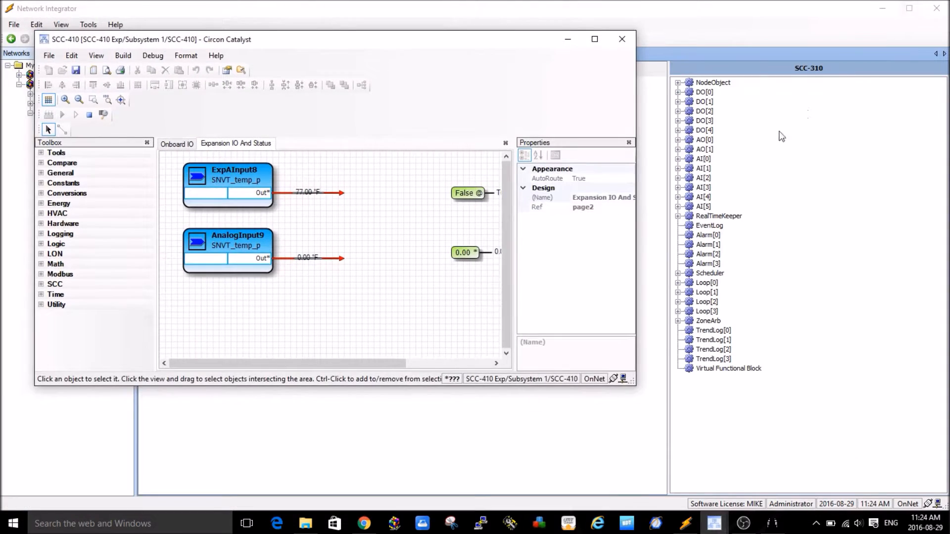
click(629, 143)
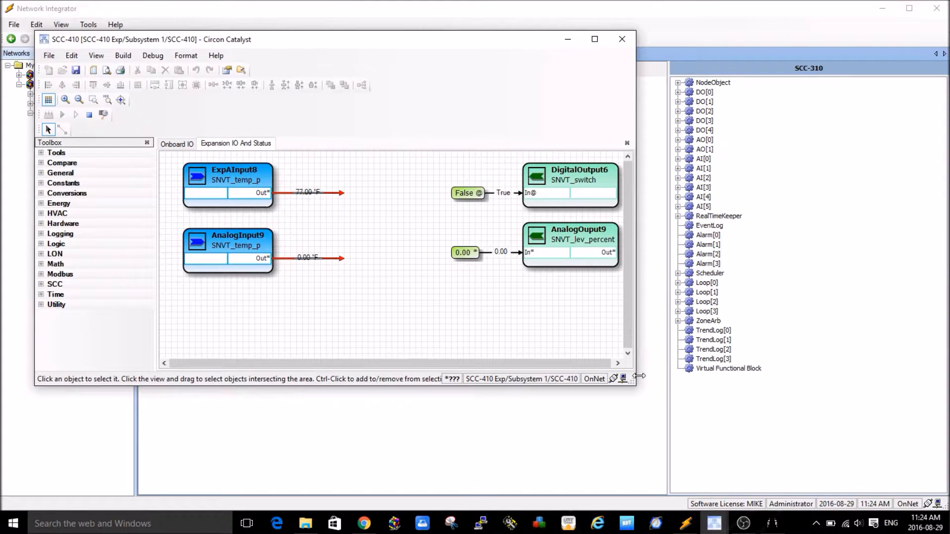
mouse_move(635, 385)
mouse_down()
mouse_move(657, 389)
mouse_move(643, 397)
mouse_up()
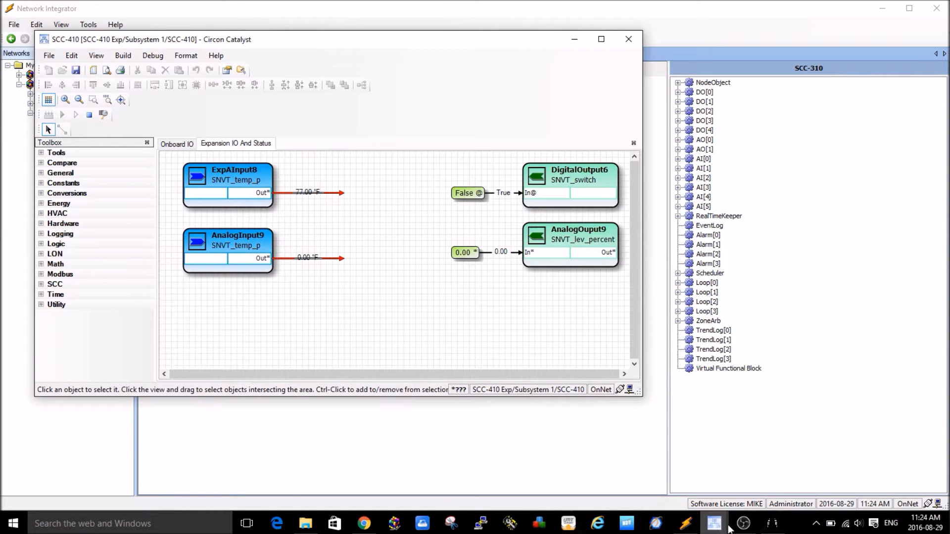
click(773, 524)
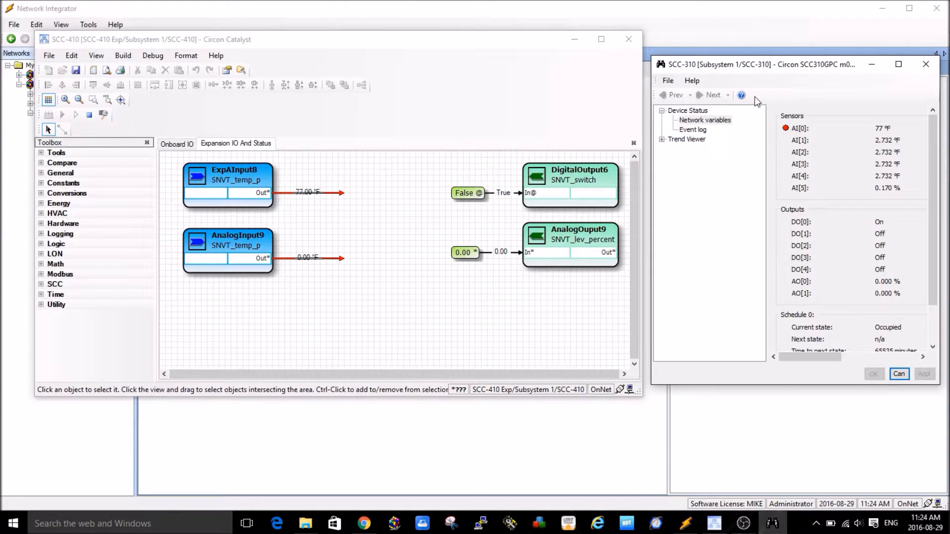
drag(742, 63, 738, 43)
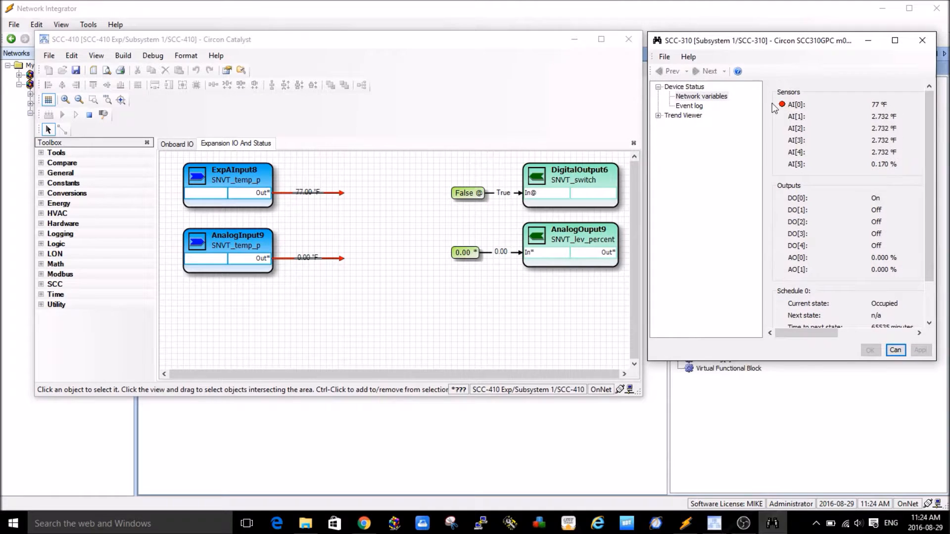
Shift the ExpAInput8 and AnalogInput9 blocks slightly downward on the Expansion IO And Status page
drag(237, 185, 238, 192)
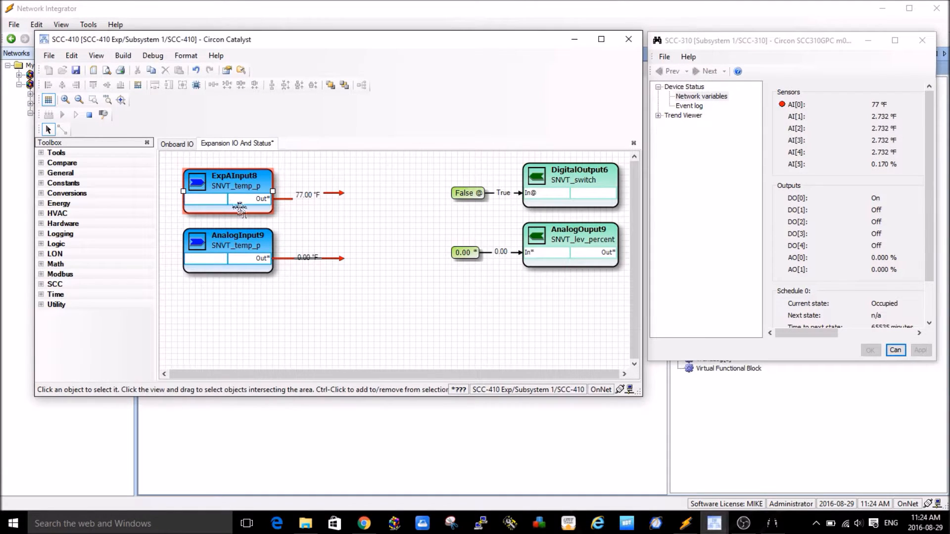
drag(238, 256, 236, 267)
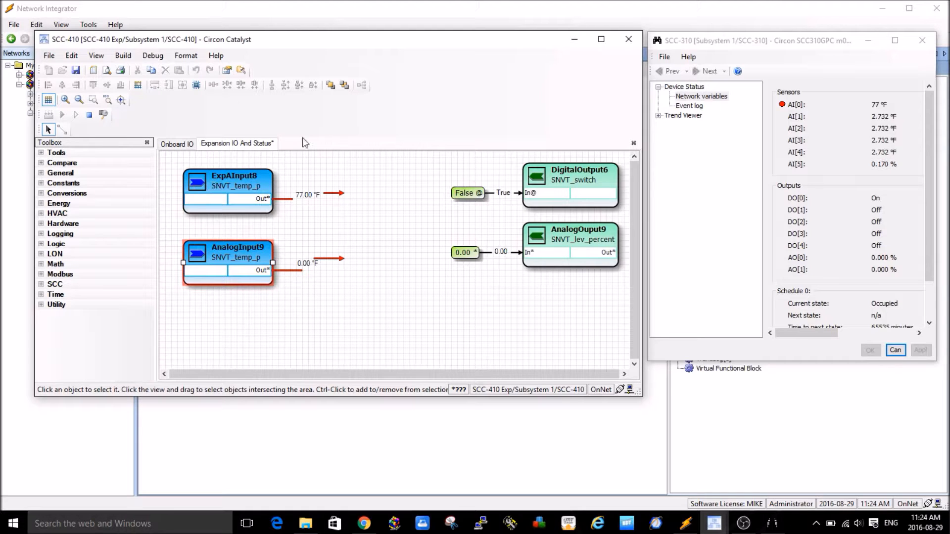
Override the SCC-310 sensor AI[0] with a value of 90 °F
click(800, 106)
right_click(801, 106)
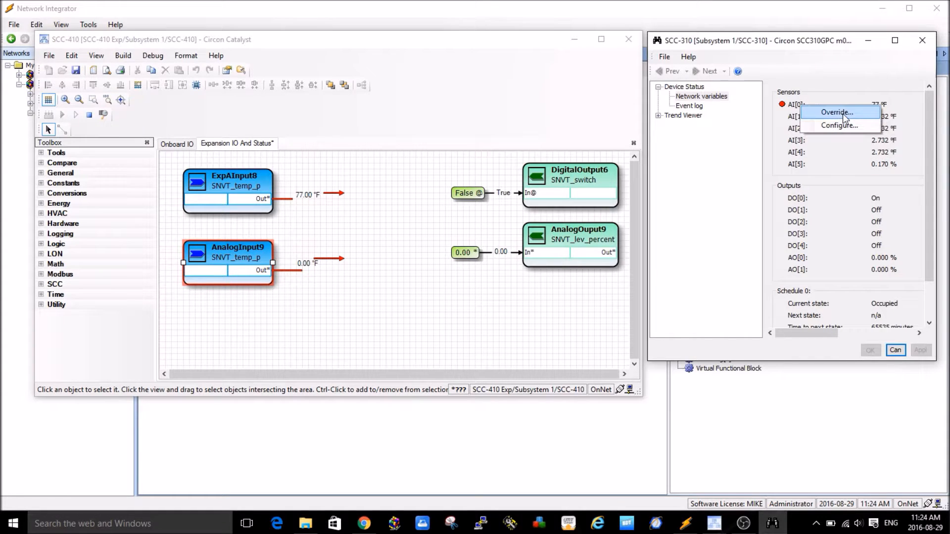
click(842, 114)
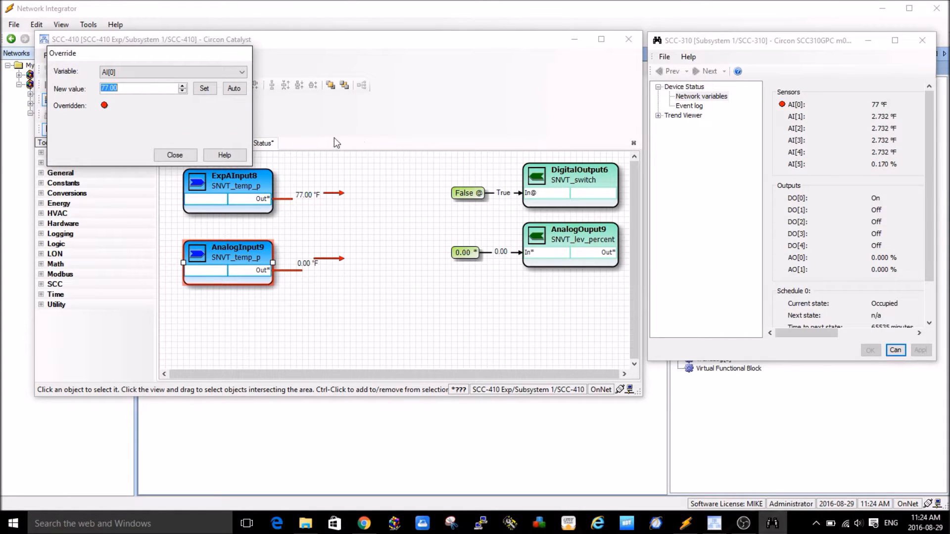
text(90)
click(205, 89)
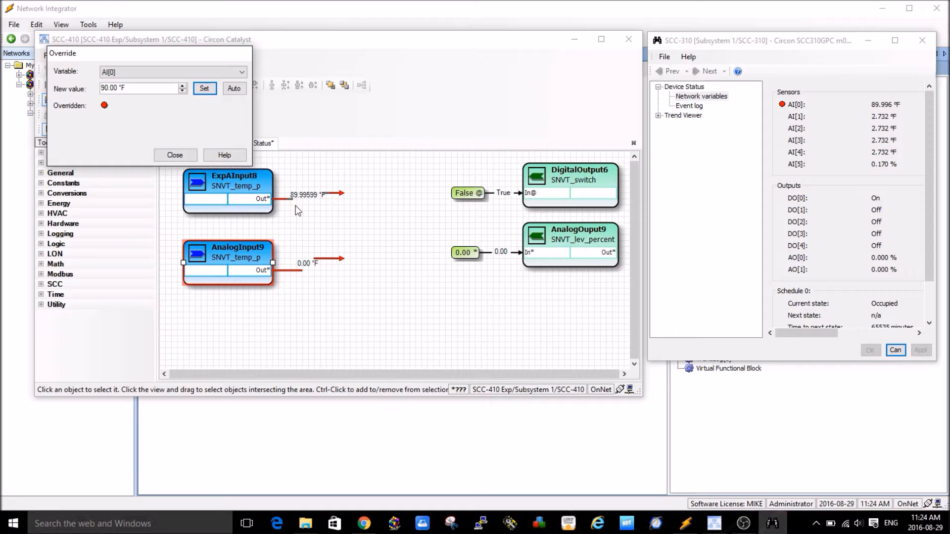
click(174, 155)
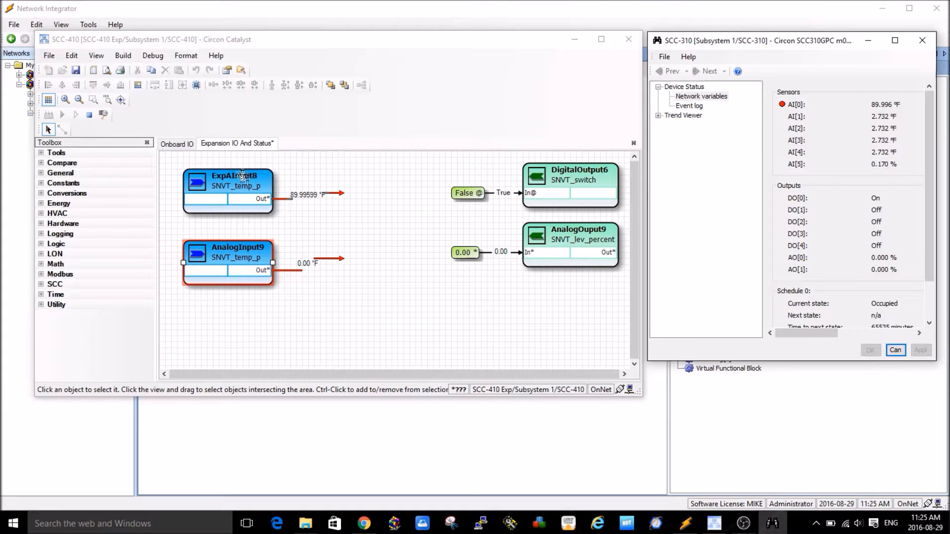
Apply the value False to the constant feeding the DigitalOutput6 block
right_click(472, 195)
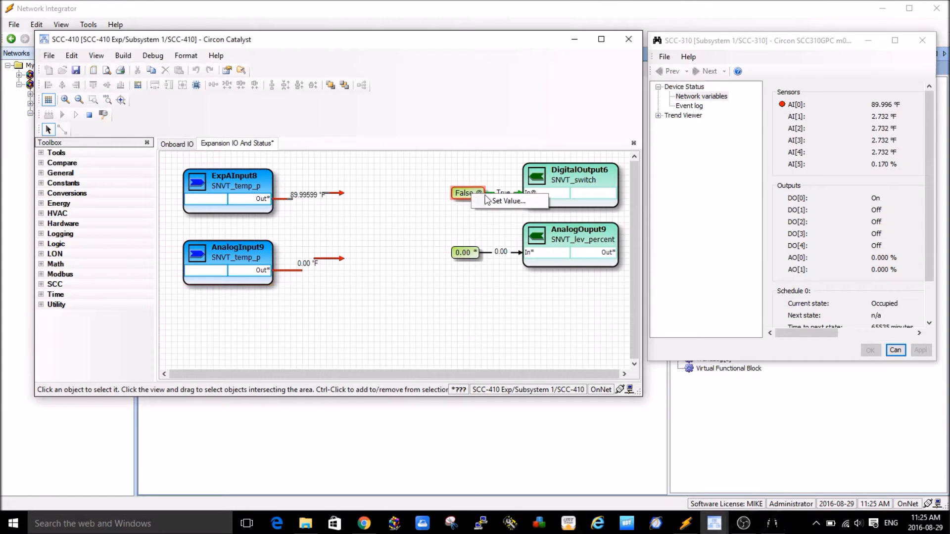
click(510, 201)
click(348, 205)
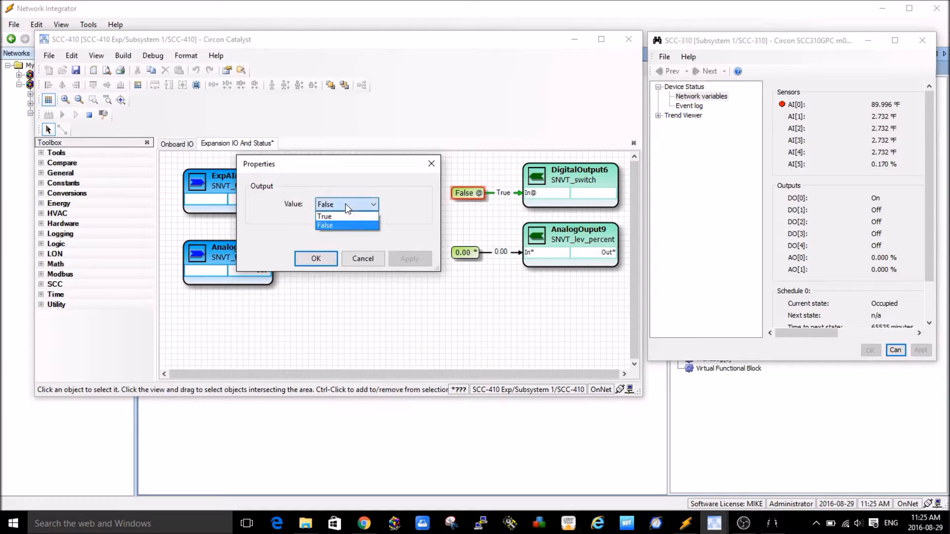
click(339, 217)
click(346, 206)
click(330, 226)
click(410, 258)
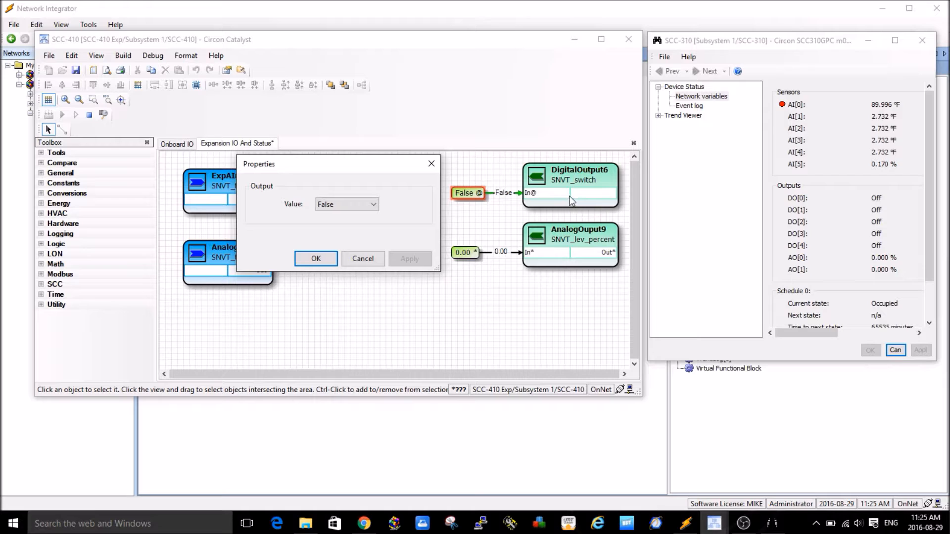
Set the constant feeding the DigitalOutput6 block to True
click(349, 207)
click(331, 217)
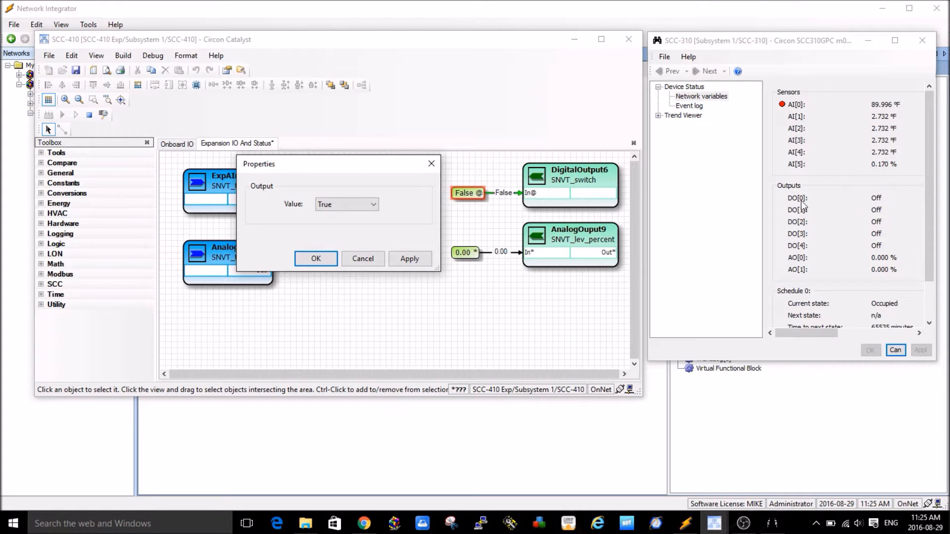
click(419, 260)
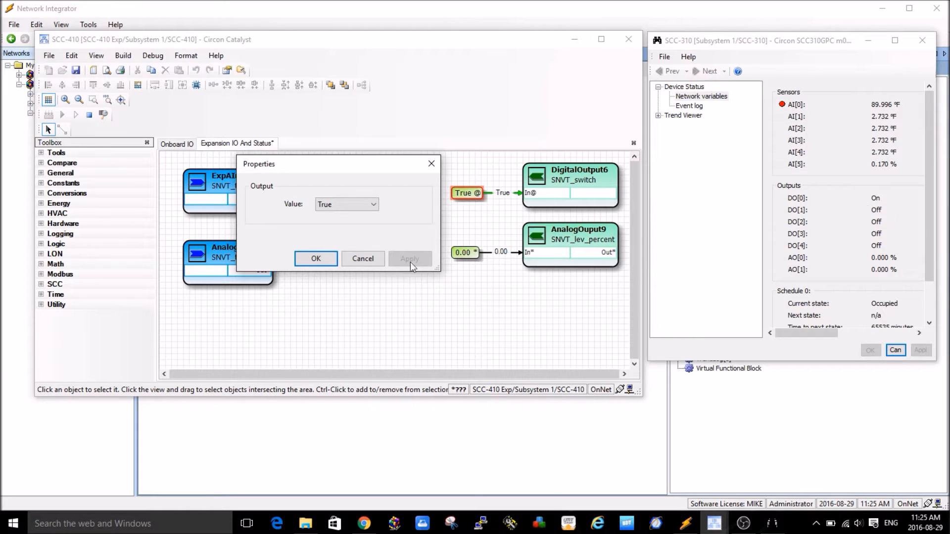
click(315, 258)
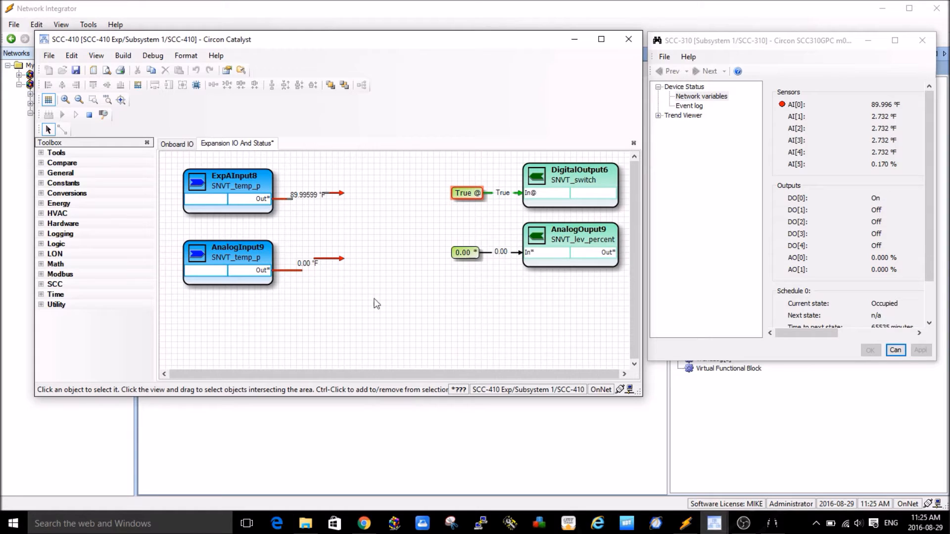
Stop debugging with the changes committed to the device, and close the SCC-410 program, saving the project, and the SCC-310 window
click(89, 114)
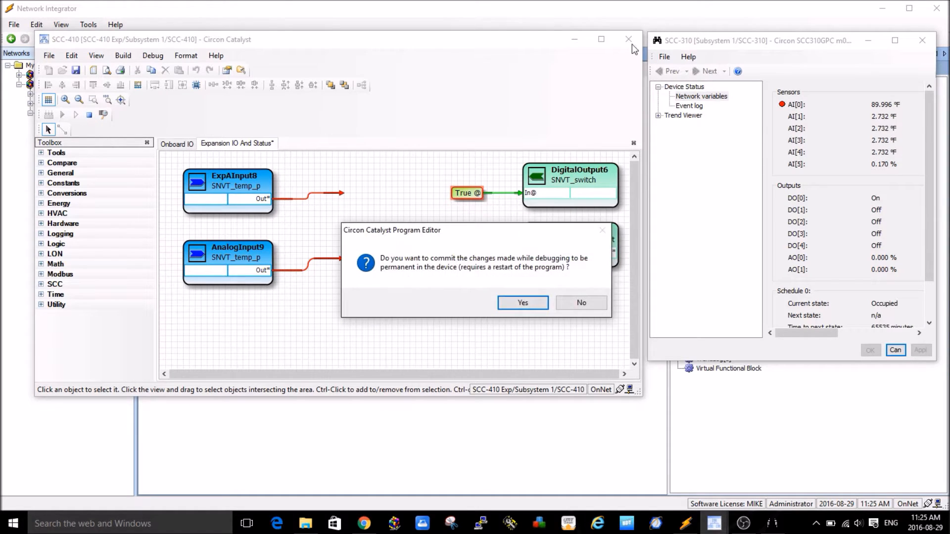
click(517, 302)
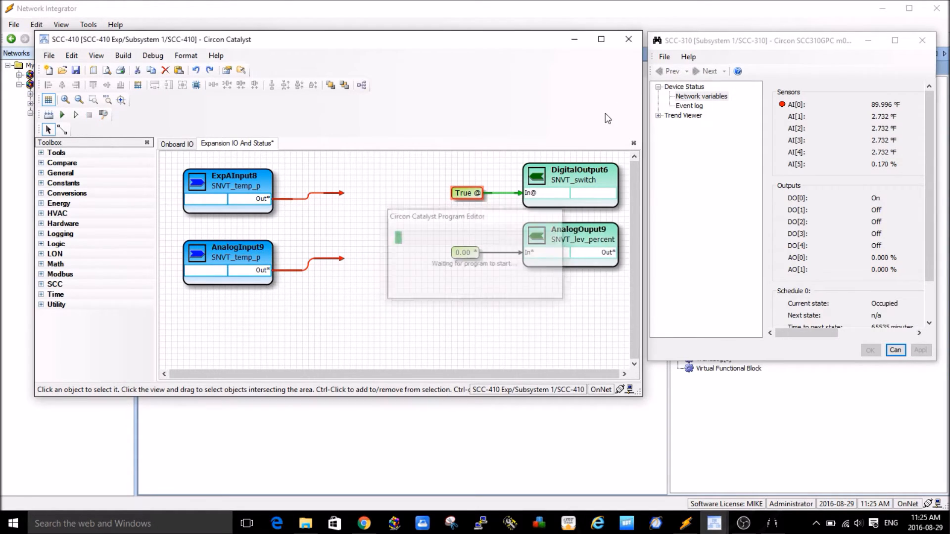
click(628, 40)
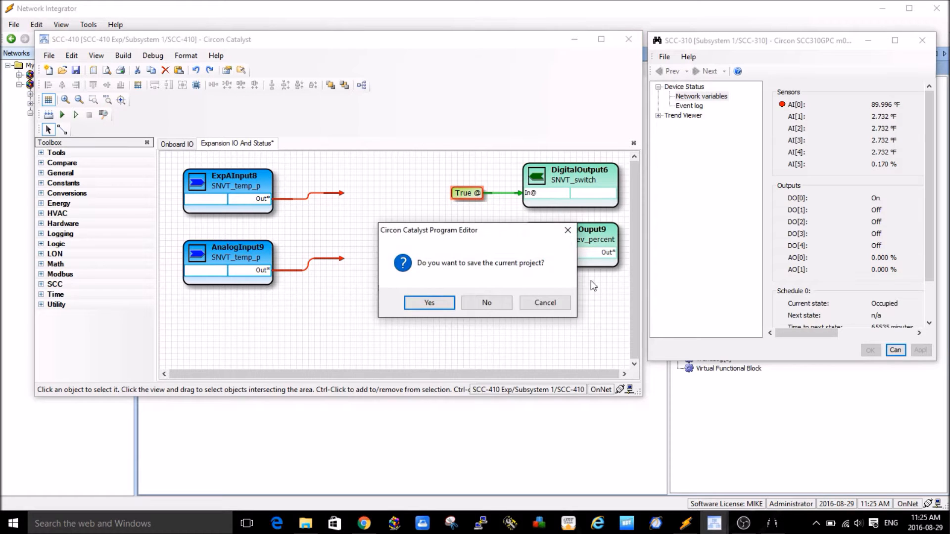
click(437, 302)
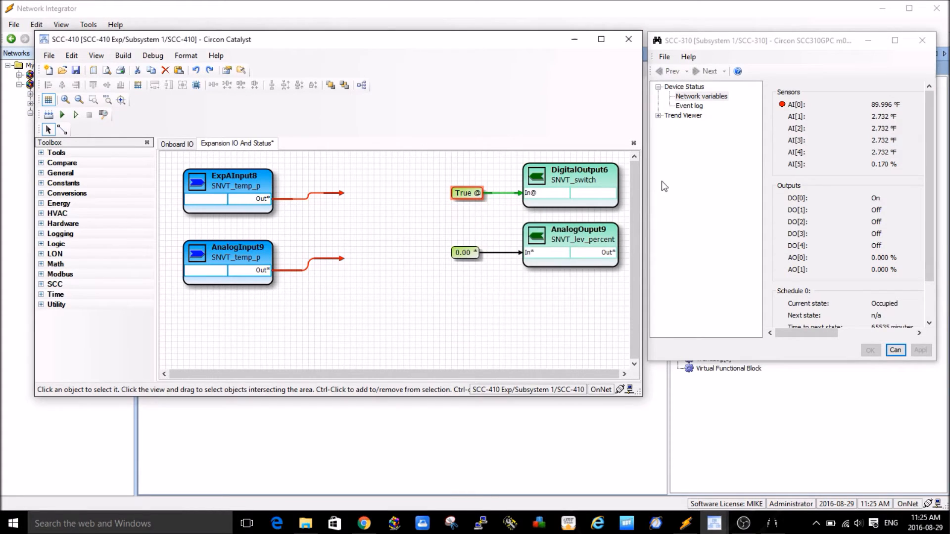
click(921, 43)
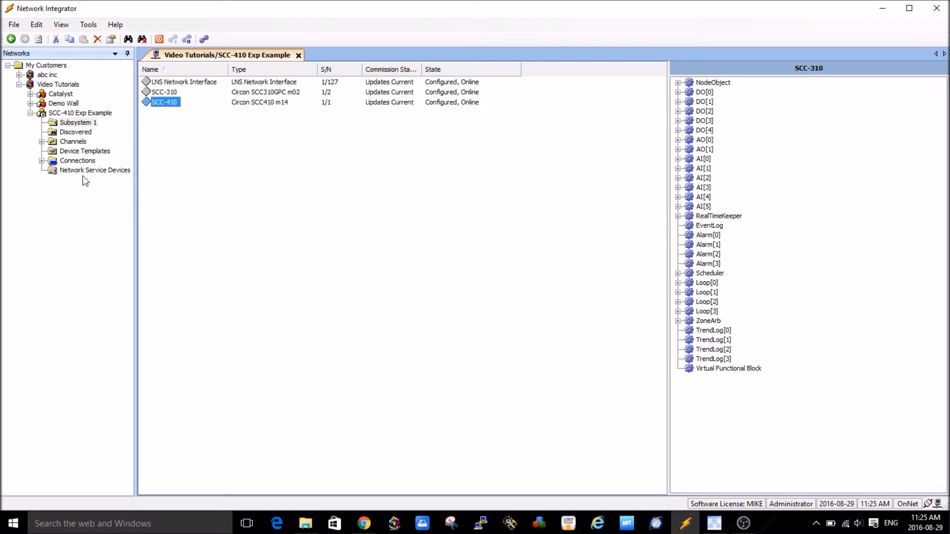
Open the SCC-410 AI8 Expansion connection and select its hub variable nvoValueAI_0
double_click(78, 160)
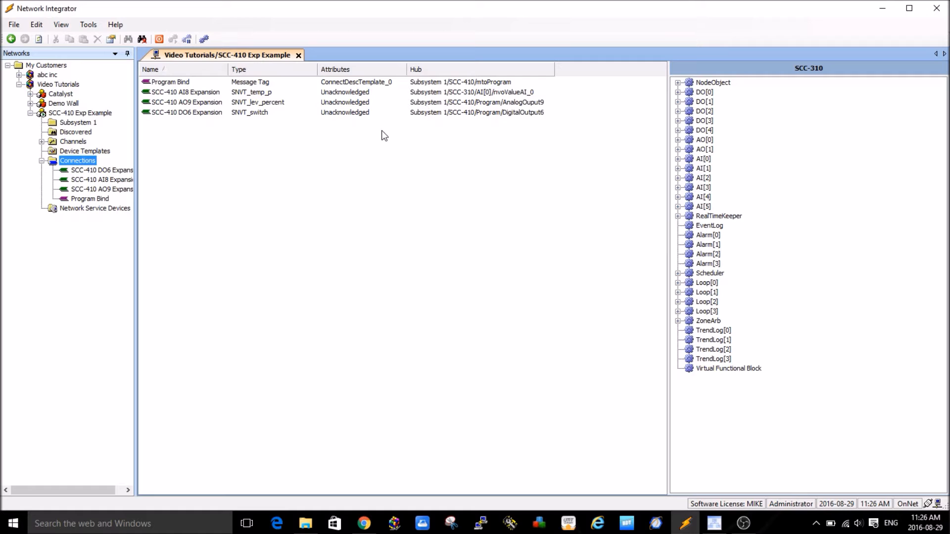
double_click(186, 94)
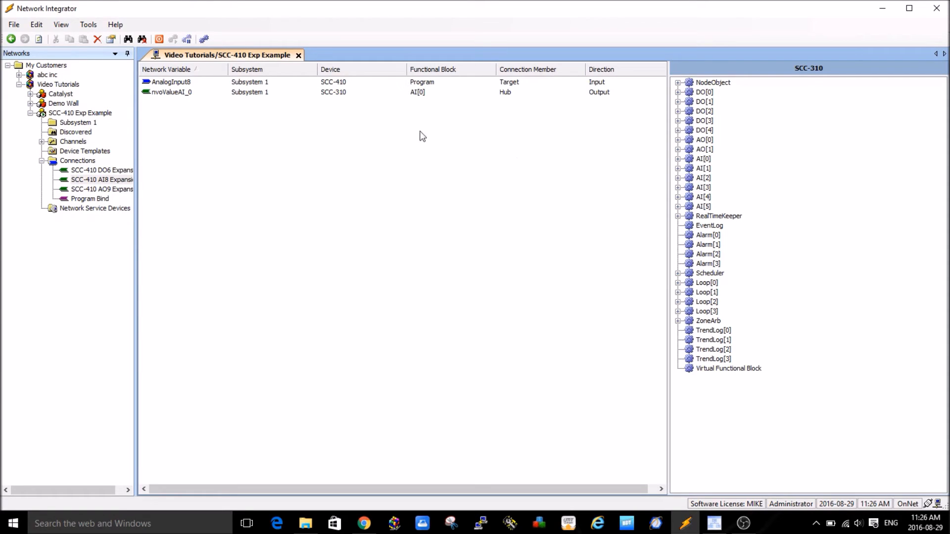
click(191, 93)
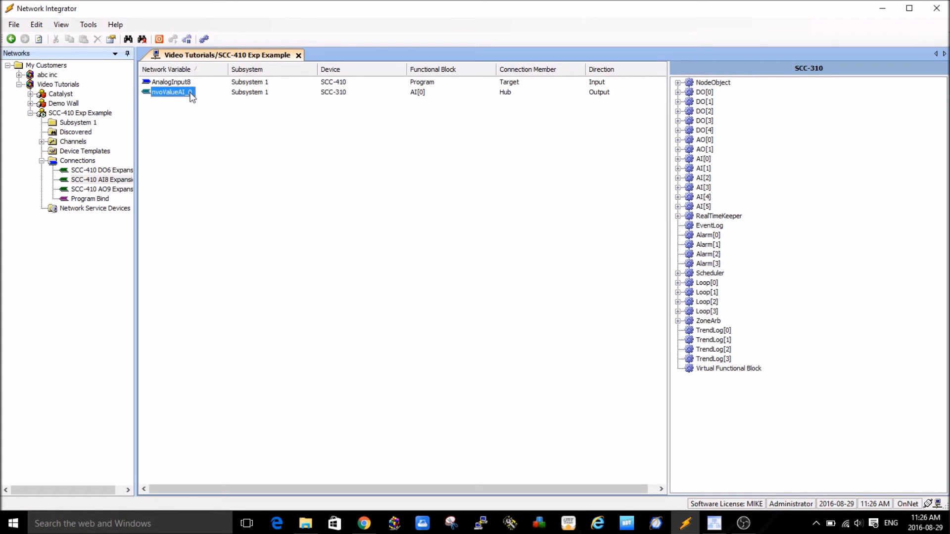